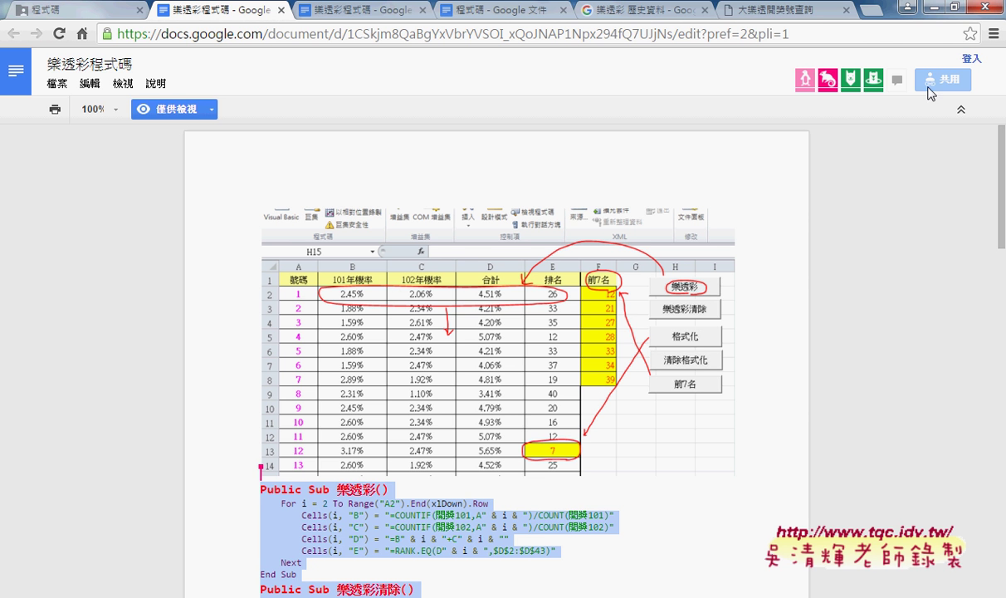
Minimize the Chrome window holding the macro code to reveal the Excel lottery workbook.
left_click(935, 10)
left_click(924, 268)
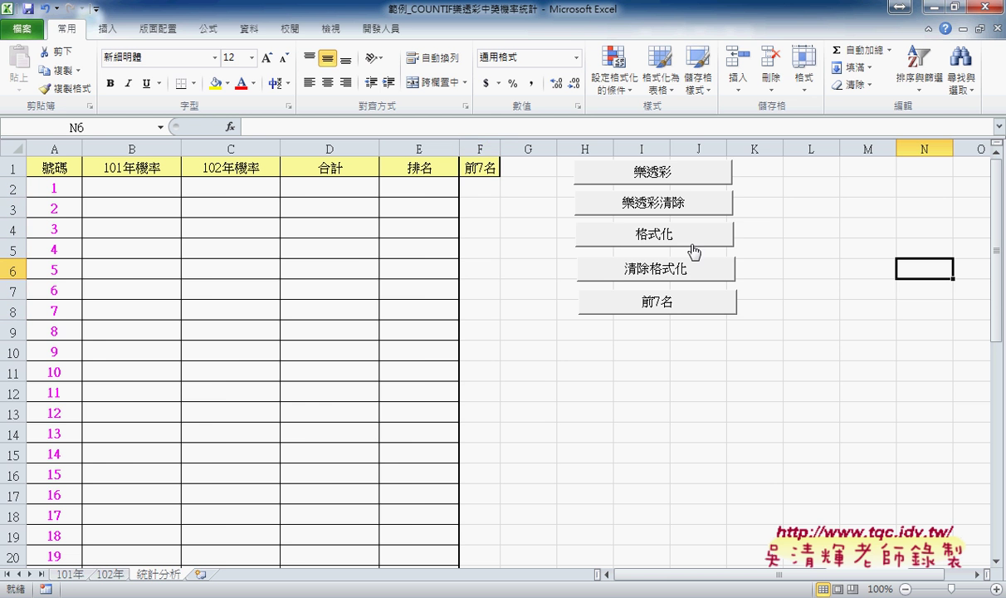
Run the 樂透彩 macro button to fill the 101年 and 102年 rates, 合計 and 排名 columns.
left_click(638, 174)
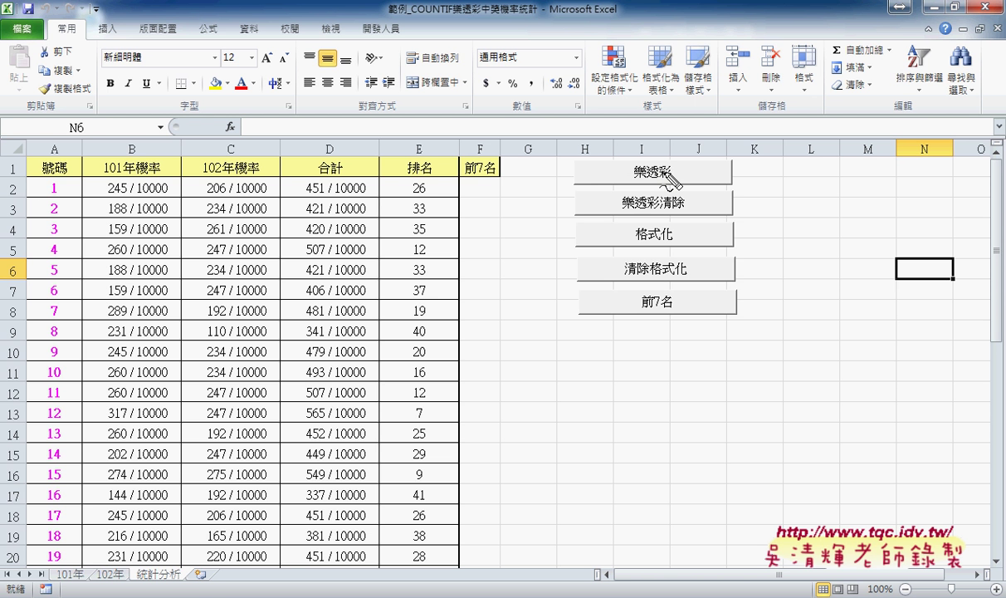
mouse_move(153, 197)
left_mouse_down()
mouse_move(173, 186)
mouse_move(383, 185)
left_mouse_up()
left_click_drag(399, 191, 432, 188)
mouse_move(108, 121)
left_mouse_down()
mouse_move(131, 163)
mouse_move(141, 146)
left_mouse_up()
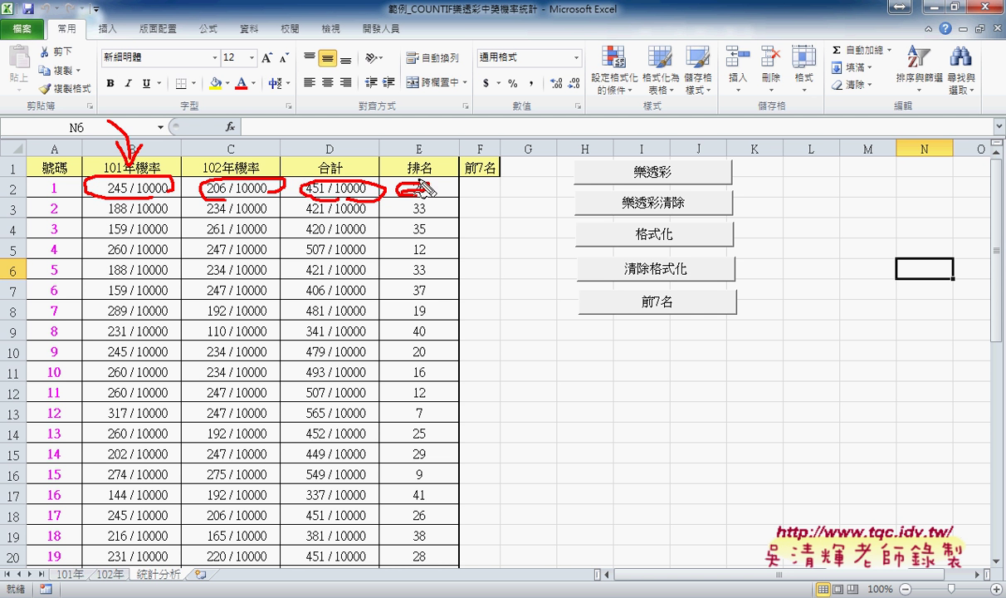
key("Escape")
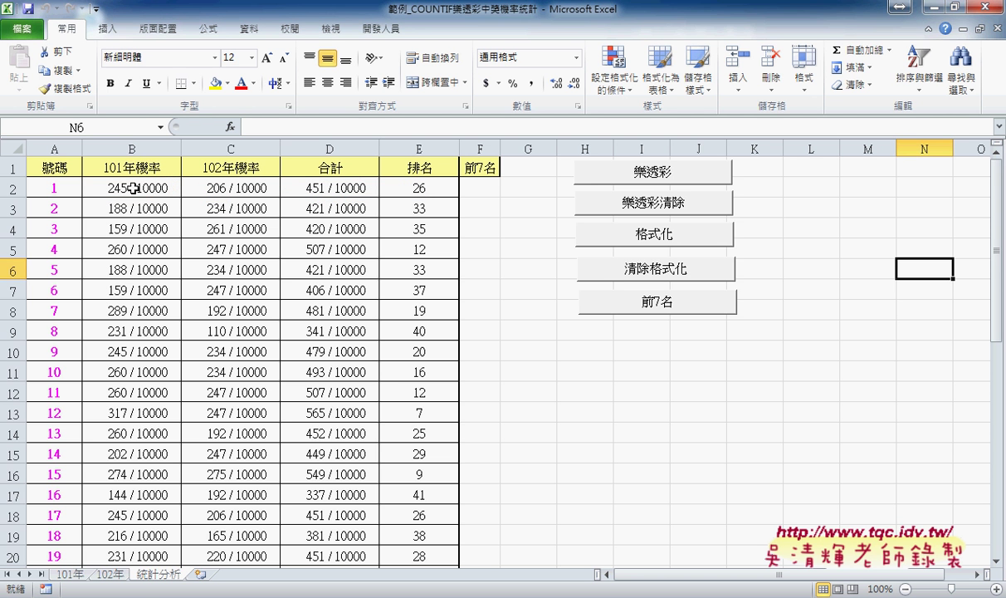
left_click(45, 191)
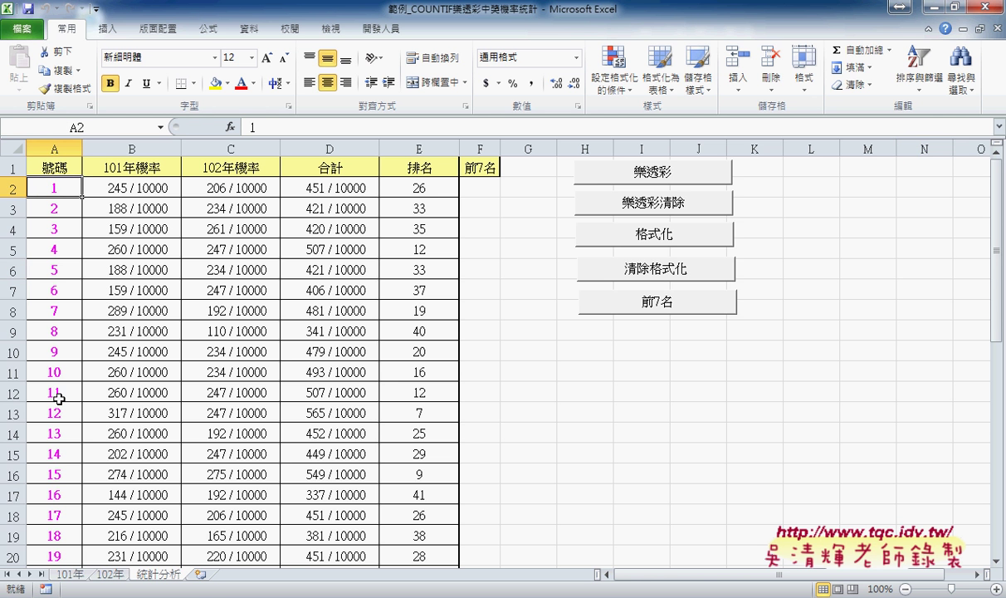
left_click(137, 184)
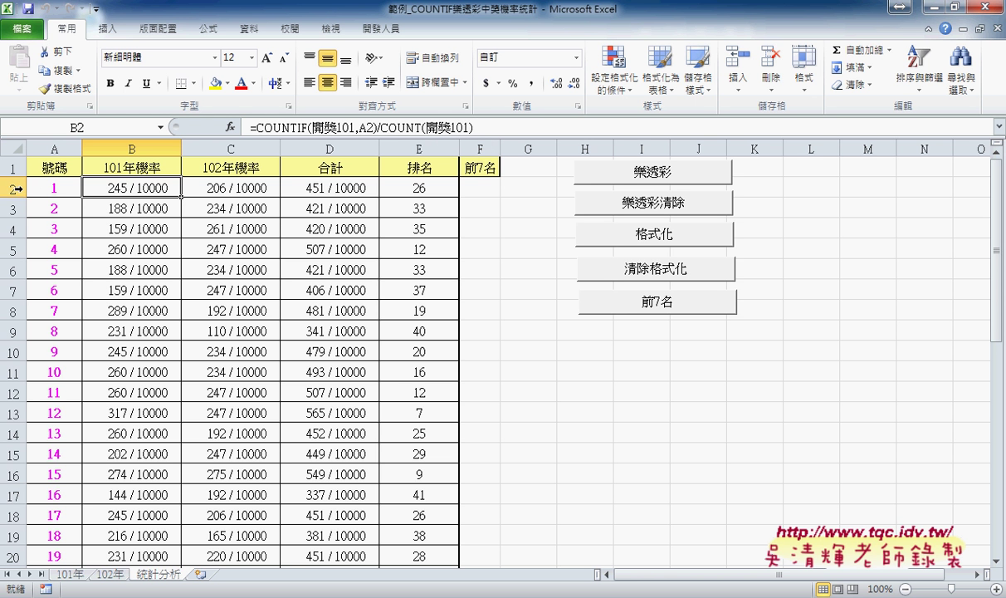
left_click(126, 205)
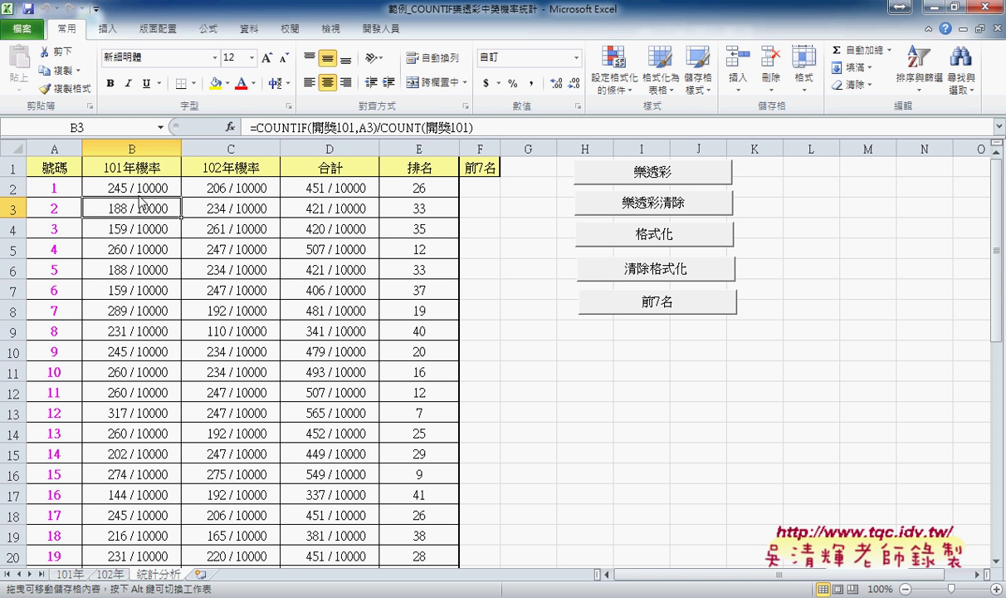
left_click(138, 222)
left_click(137, 193)
left_click(138, 207)
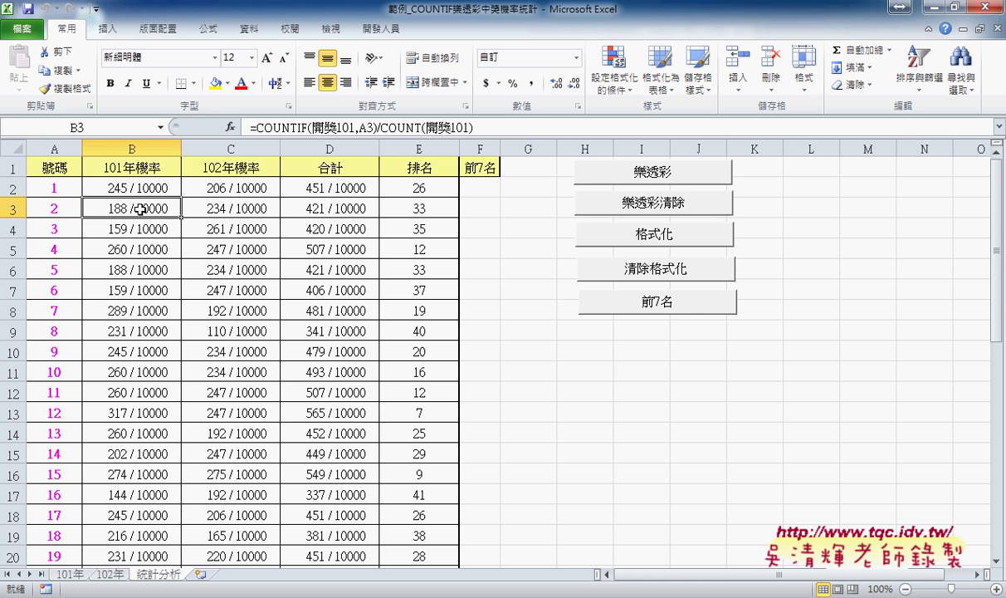
left_click(152, 188)
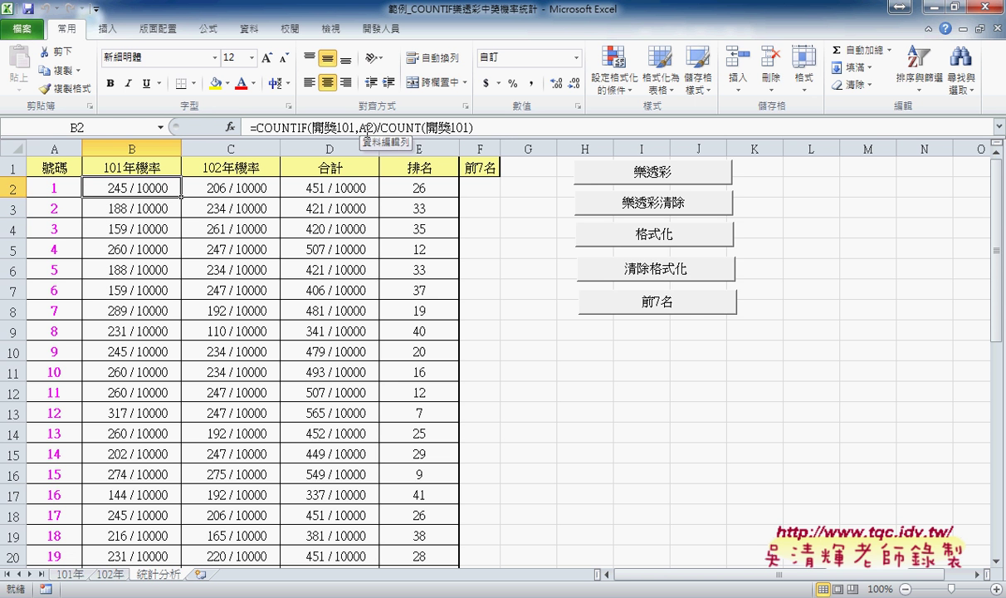
left_click(220, 181)
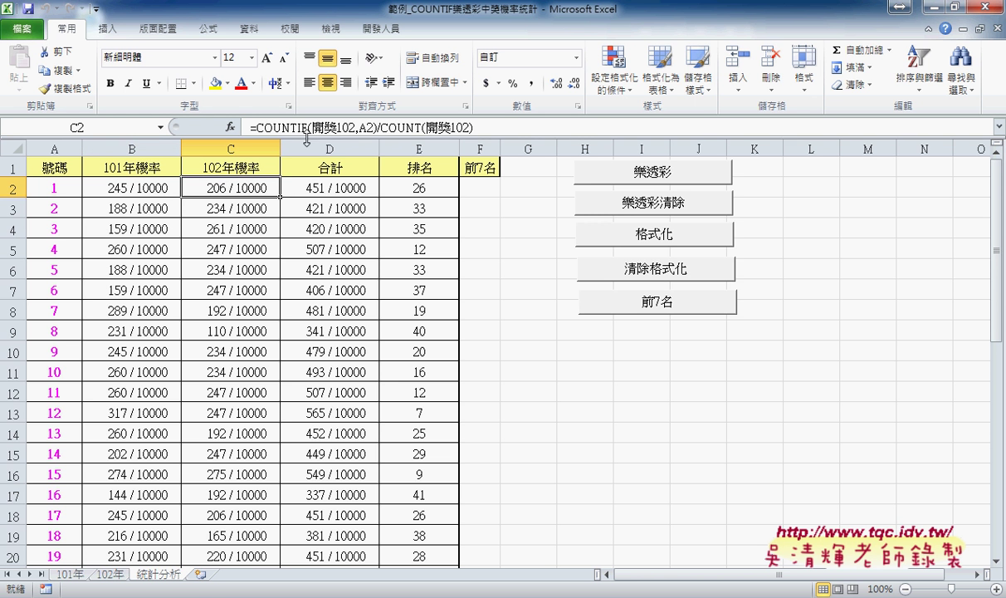
key("Down")
left_click(250, 190)
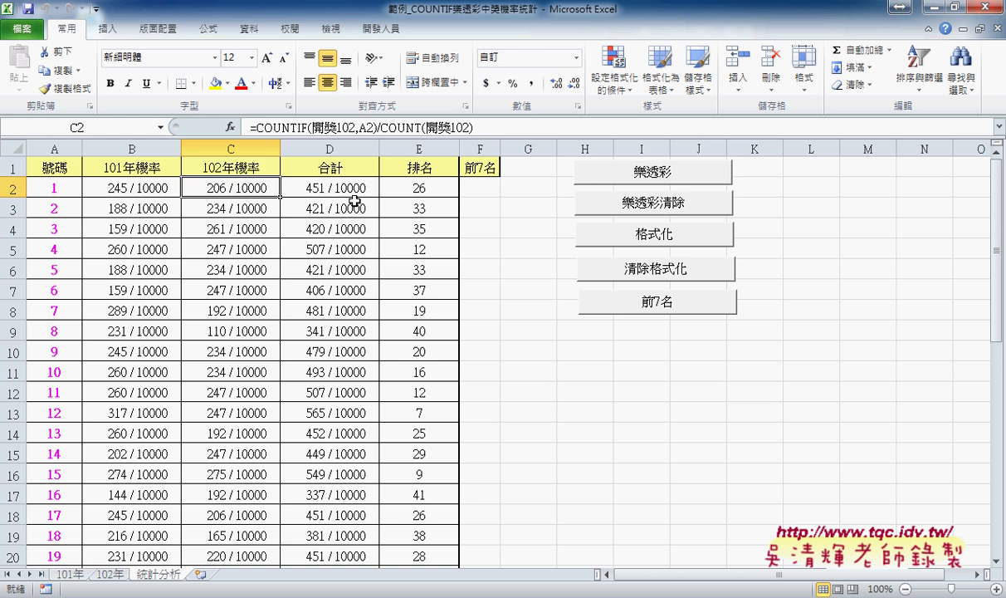
left_click(335, 184)
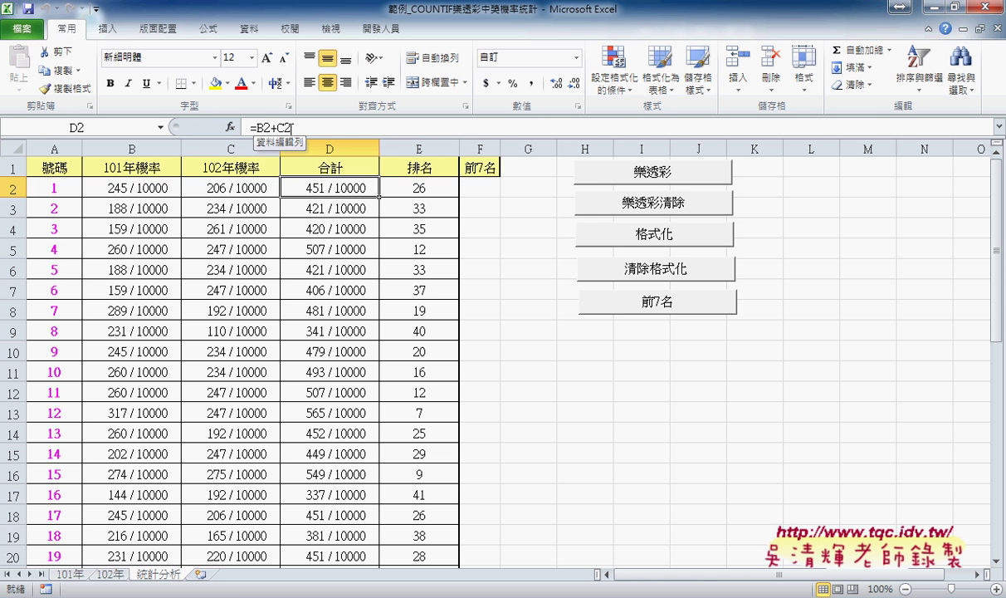
left_click(328, 208)
left_click(330, 192)
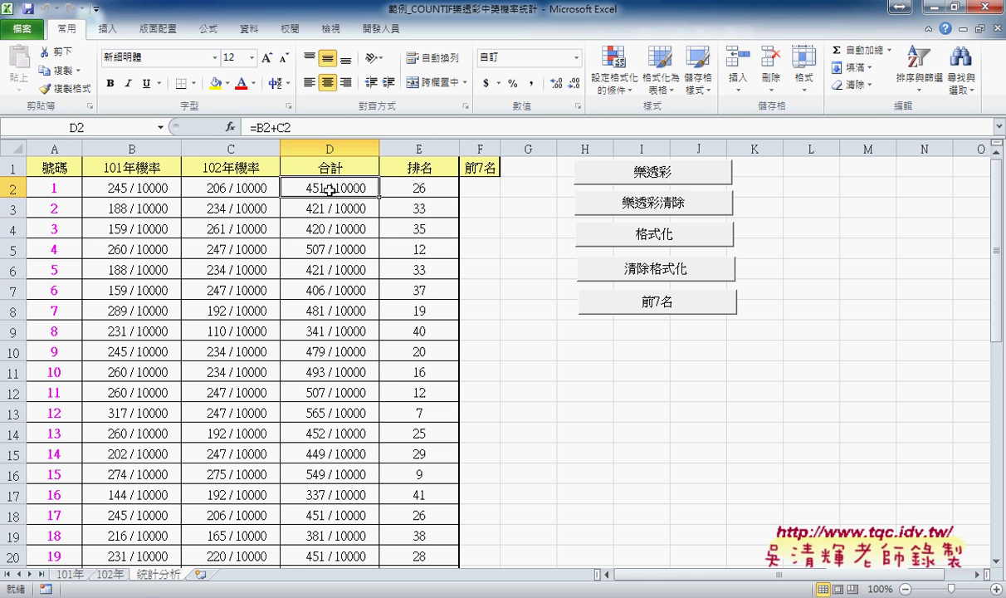
left_click(330, 207)
left_click(329, 184)
left_click(415, 191)
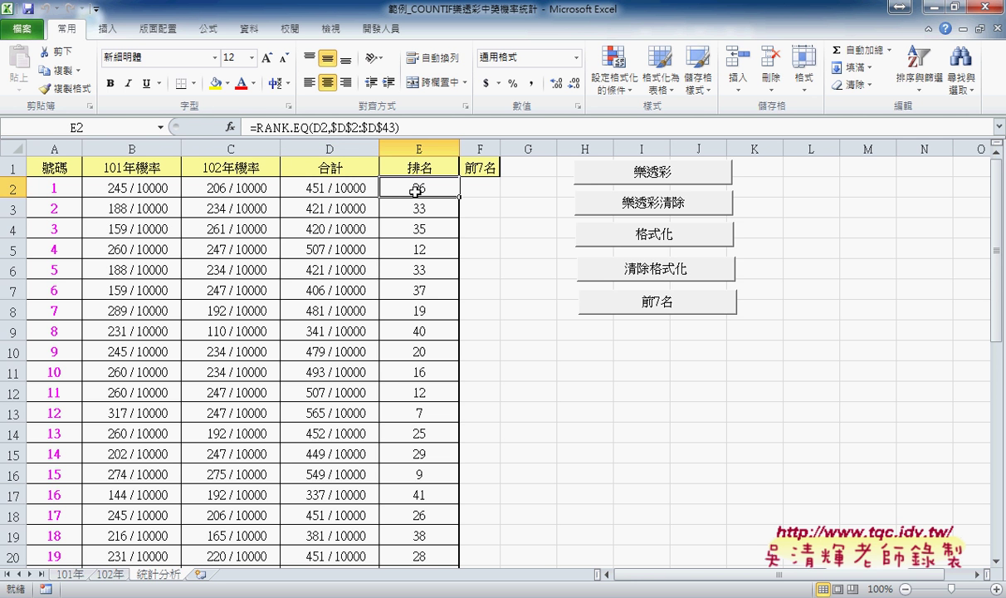
left_click(400, 207)
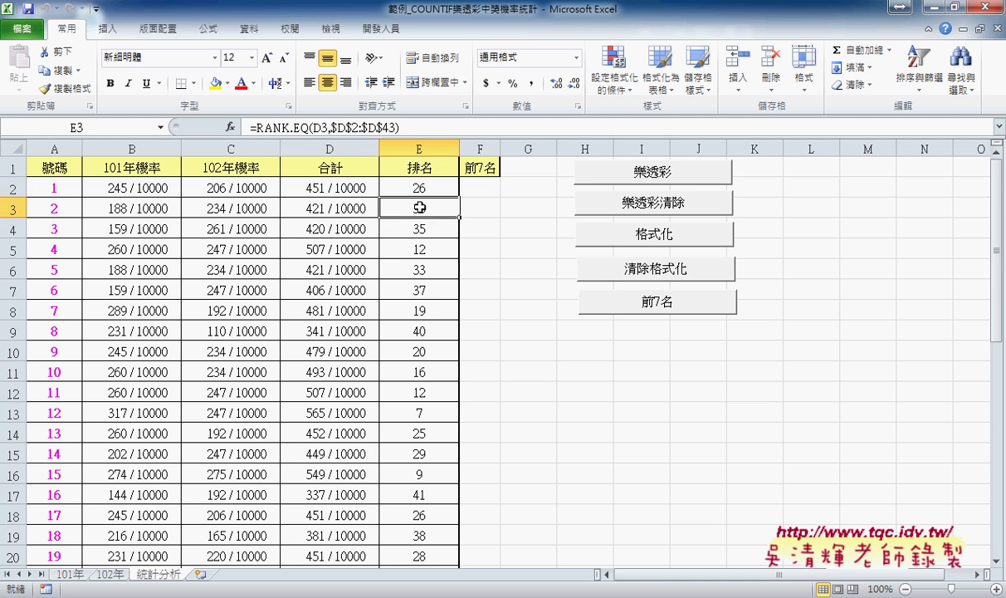
left_click(396, 178)
left_click(401, 215)
left_click(396, 181)
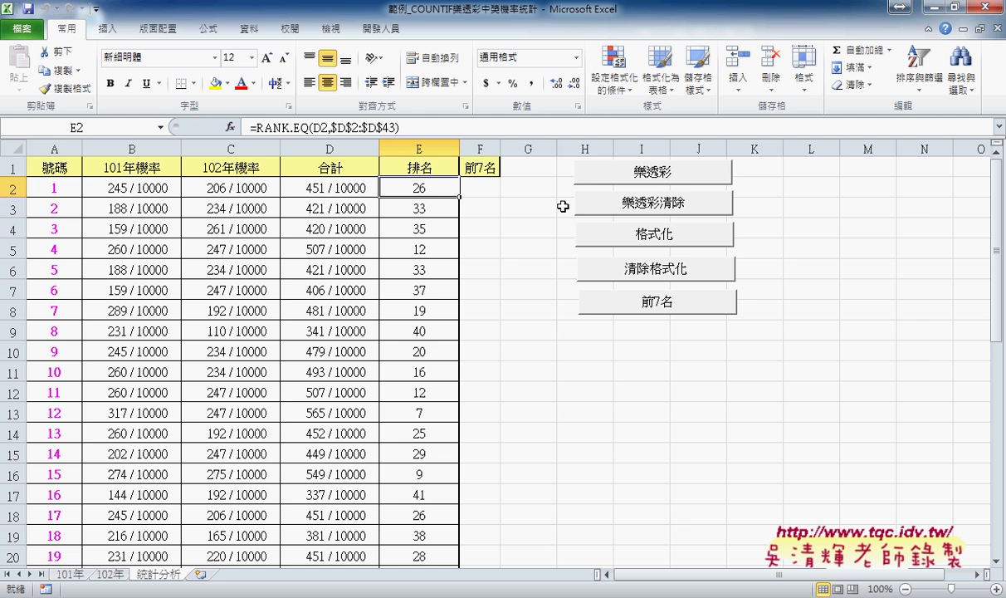
right_click(682, 165)
left_click(730, 294)
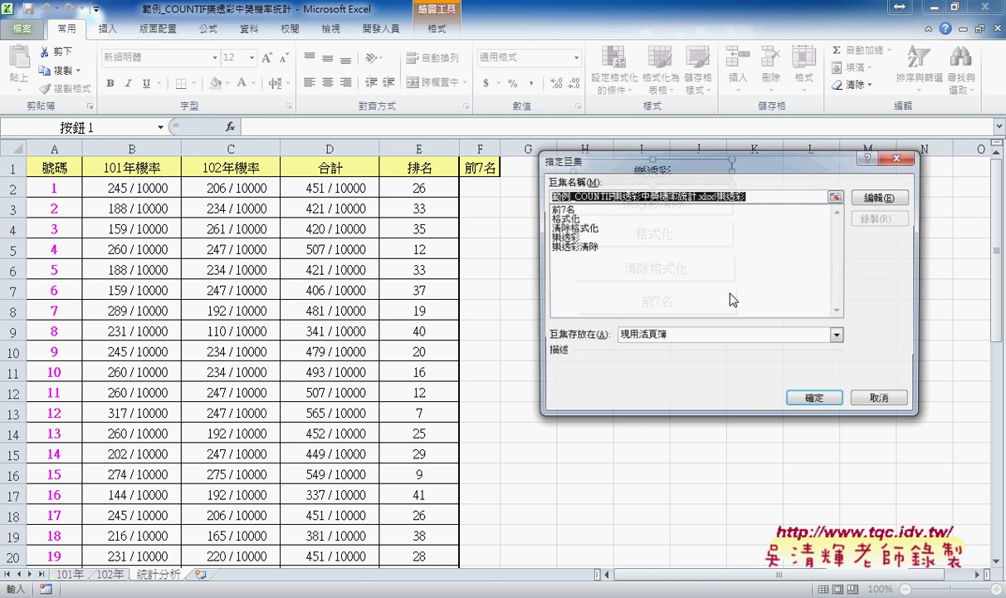
left_click(846, 185)
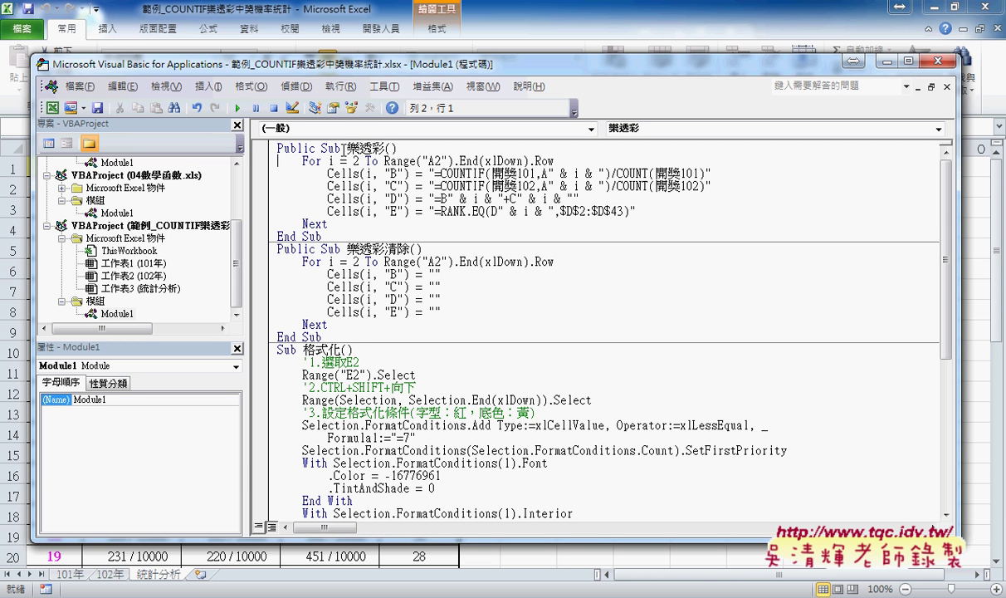
left_click_drag(347, 149, 385, 147)
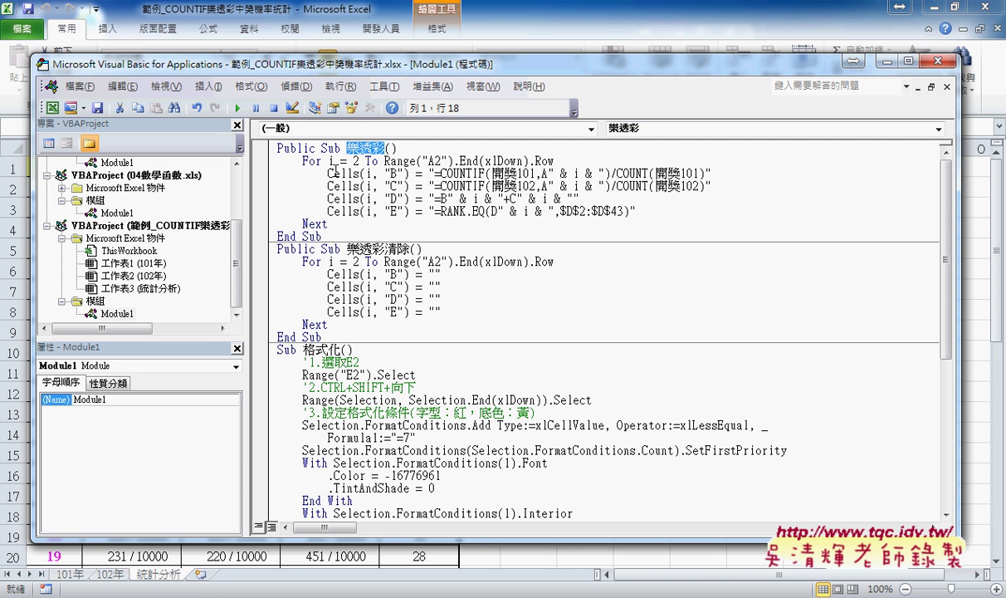
double_click(331, 160)
left_click_drag(379, 160, 568, 163)
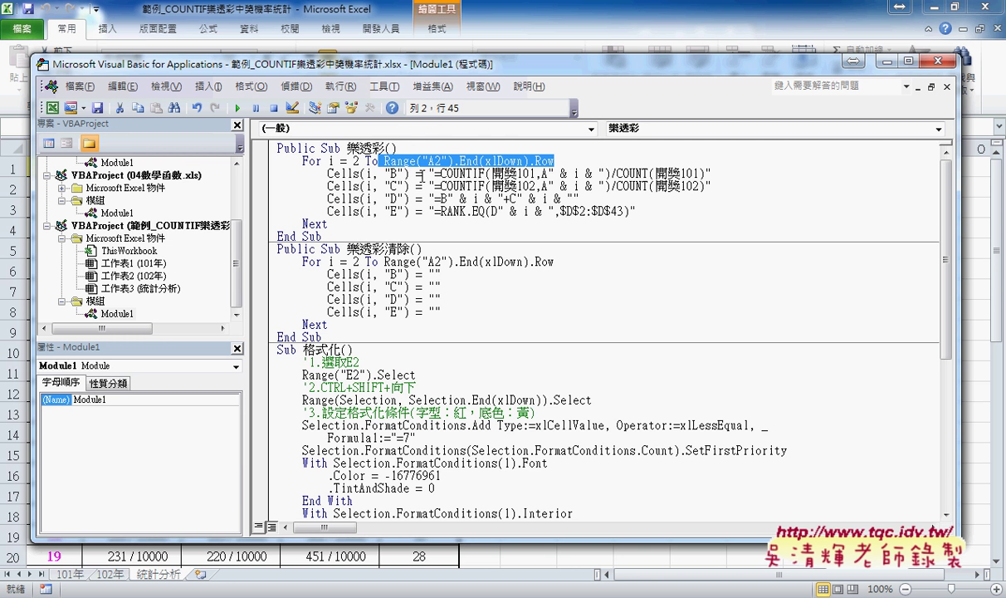
mouse_move(415, 175)
left_mouse_down()
mouse_move(385, 174)
mouse_move(707, 175)
left_mouse_up()
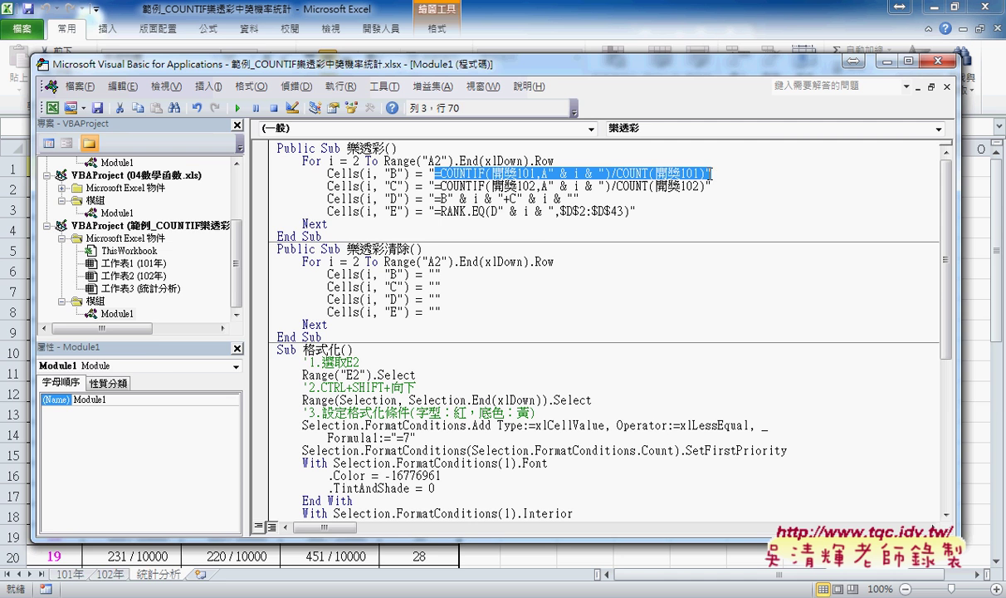
left_click_drag(547, 67, 592, 245)
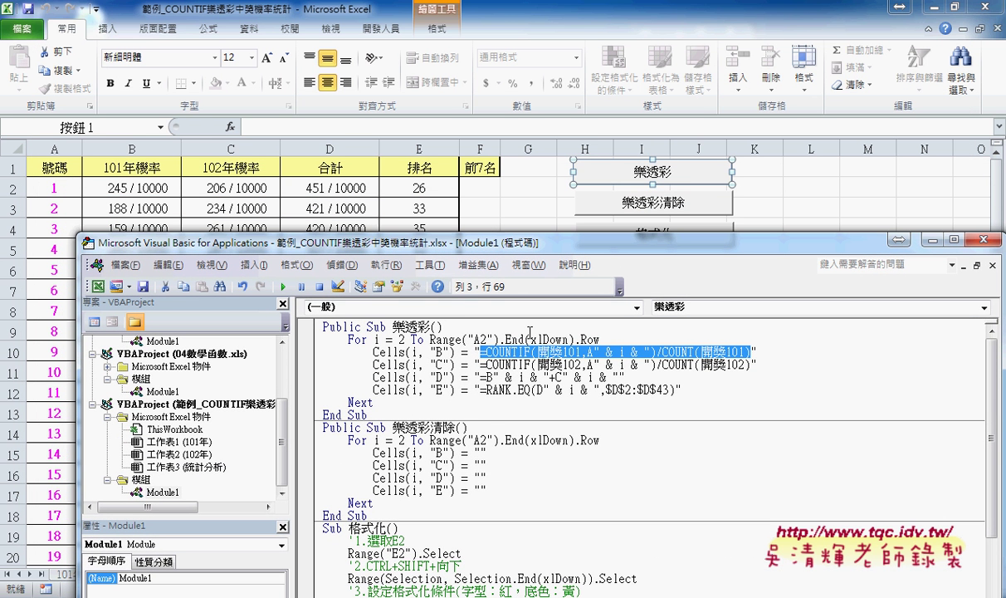
left_click(572, 352)
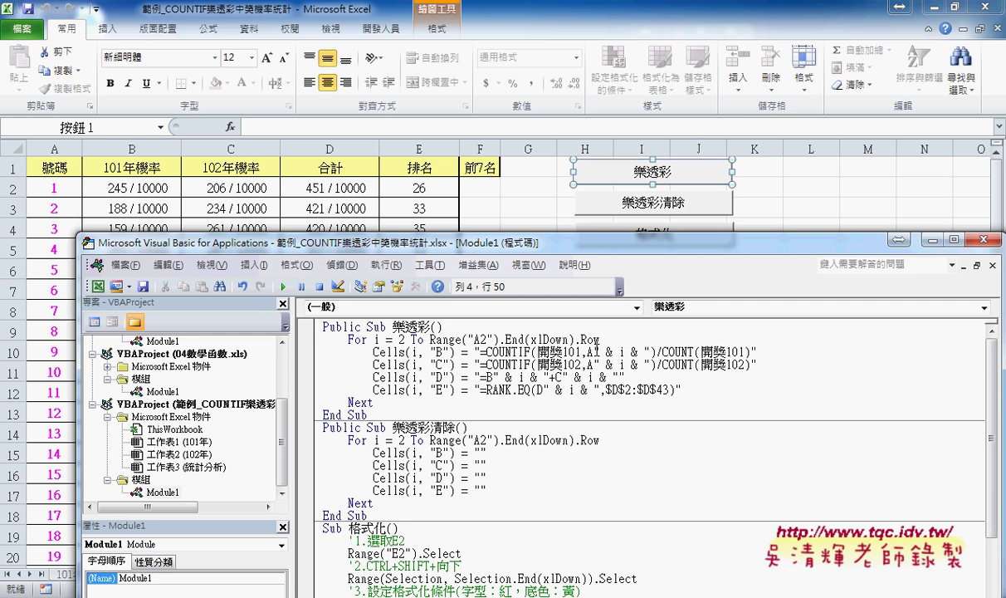
left_click_drag(592, 352, 650, 352)
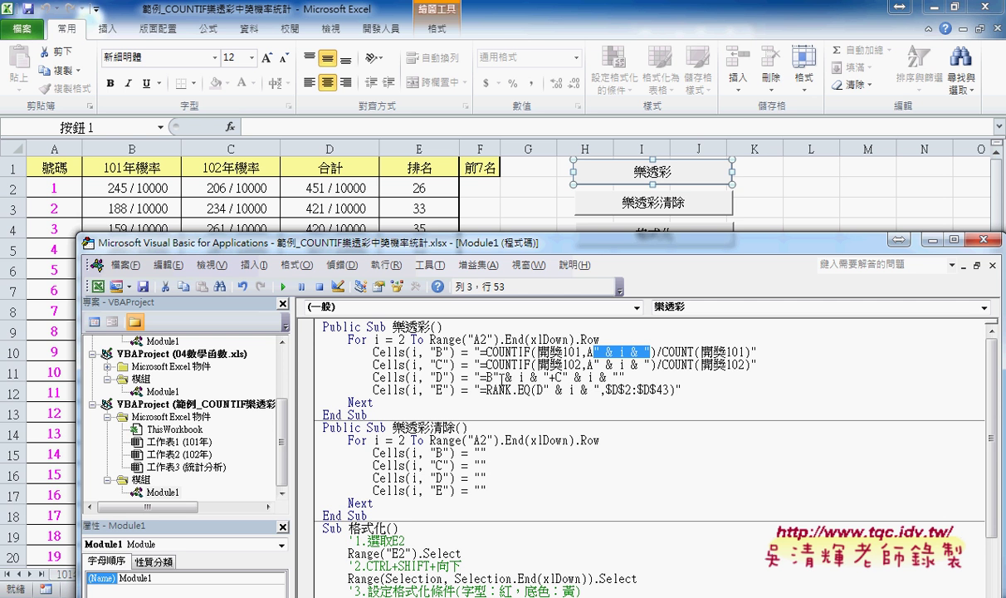
left_click_drag(493, 378, 599, 390)
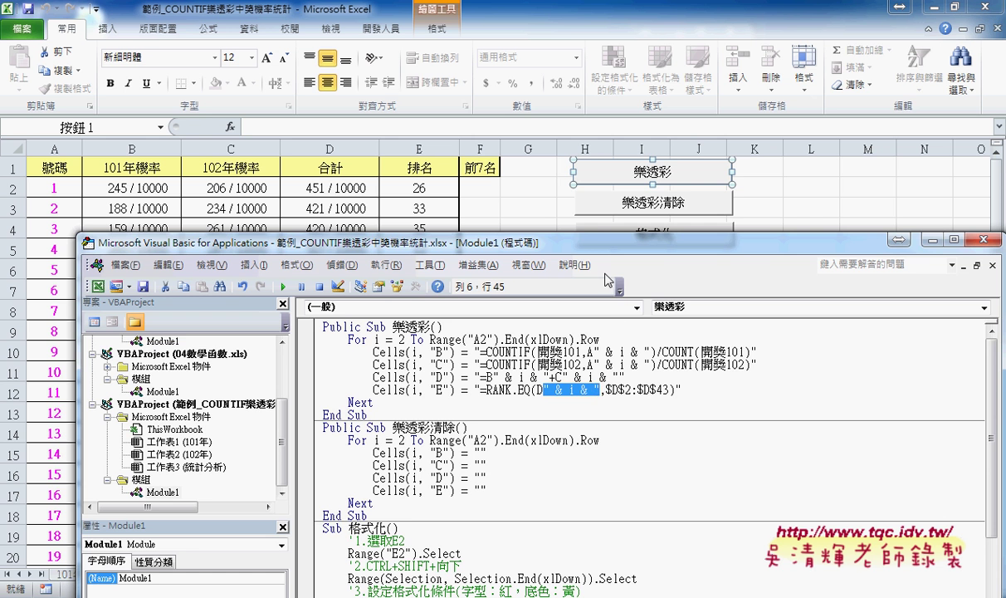
left_click_drag(569, 242, 549, 90)
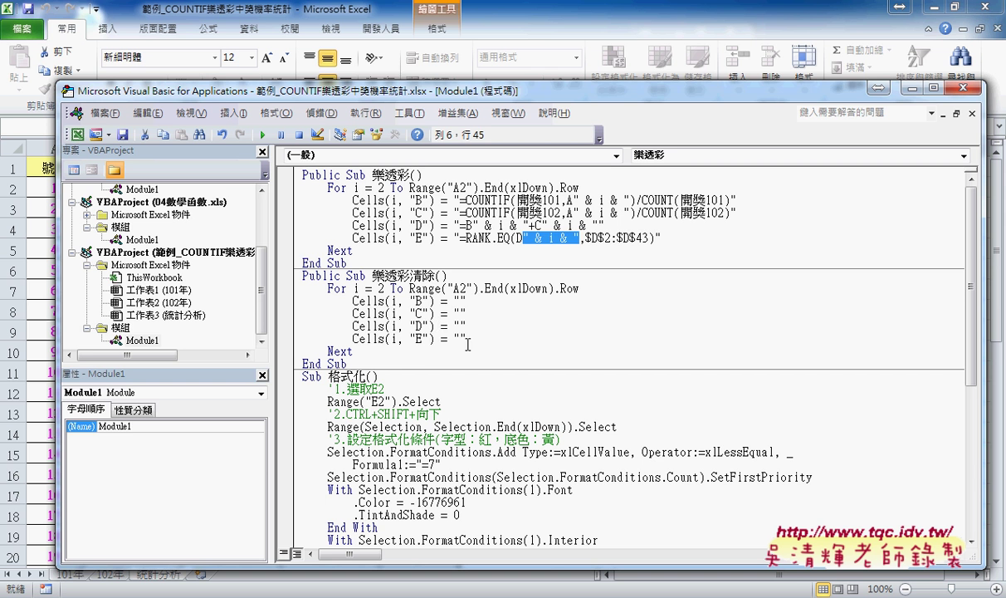
Delete the stray space in Cells(i, "B") = " " so the clear macro writes "", then check the column C line.
left_click_drag(466, 338, 291, 297)
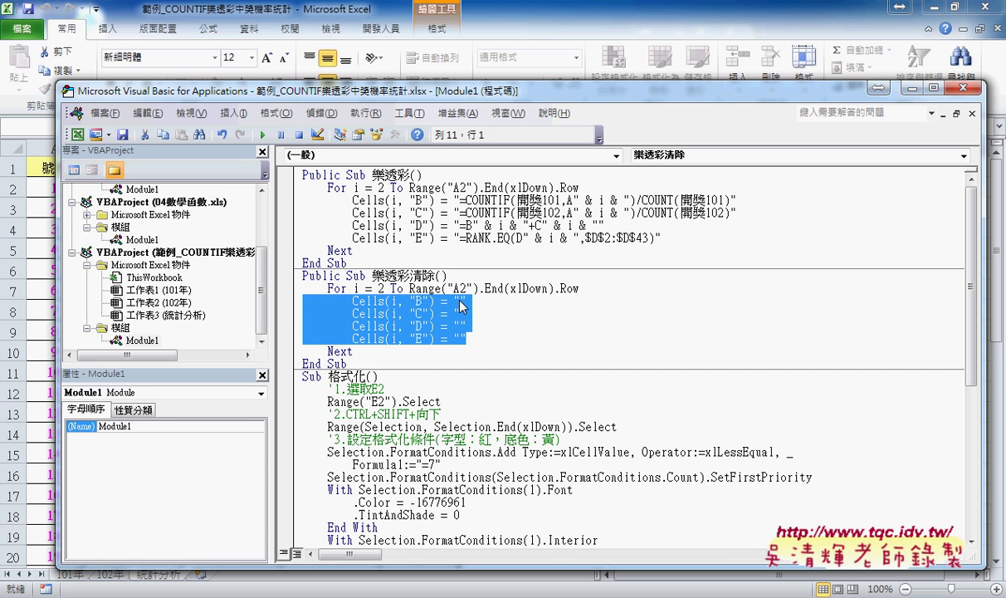
left_click(459, 302)
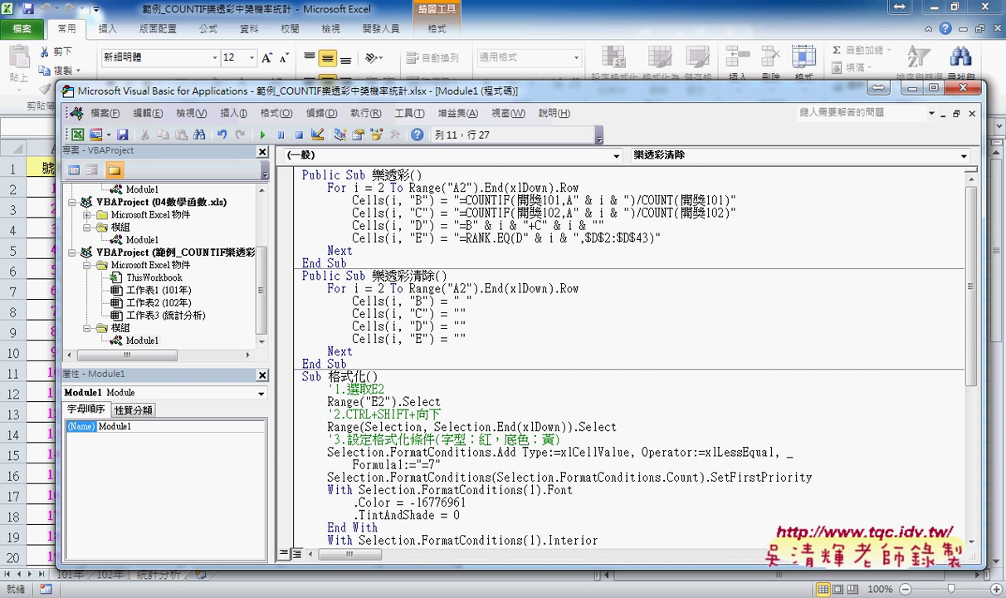
left_click(459, 313)
left_click_drag(460, 301, 465, 301)
key("Delete")
left_click(461, 313)
key("shift+Right")
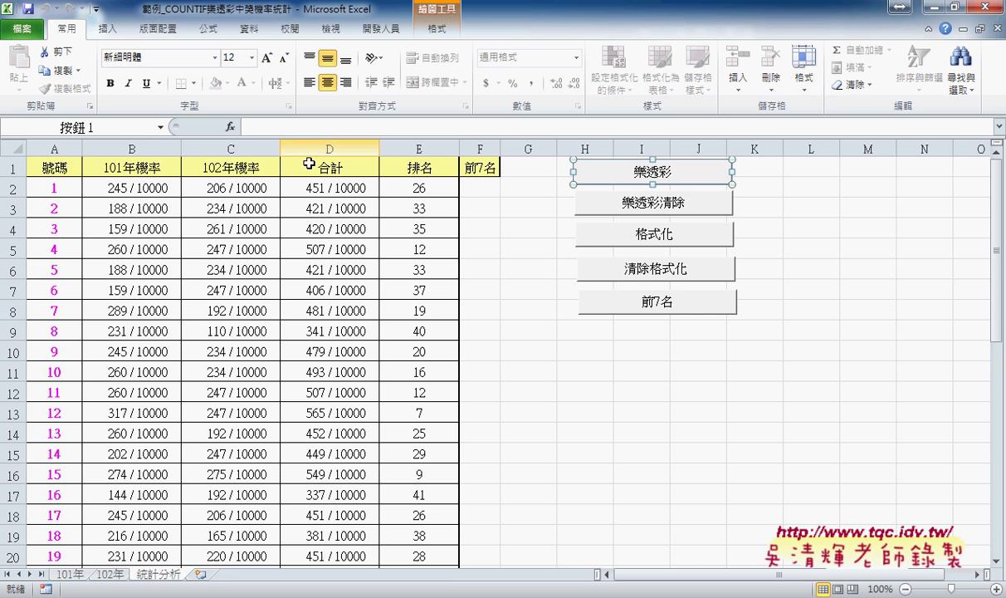
left_click(497, 15)
left_click(422, 191)
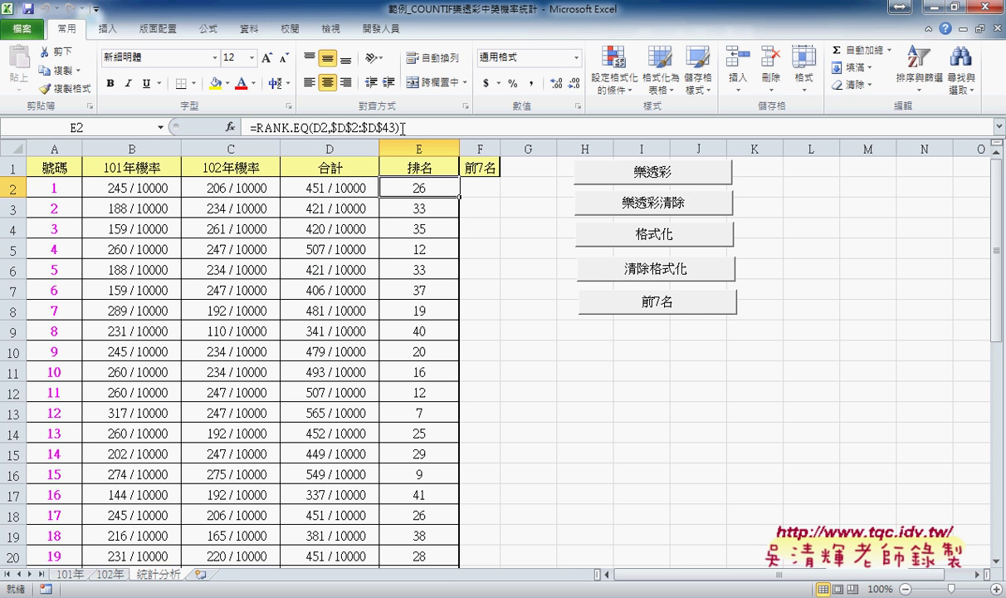
left_click(488, 191)
left_click(375, 123)
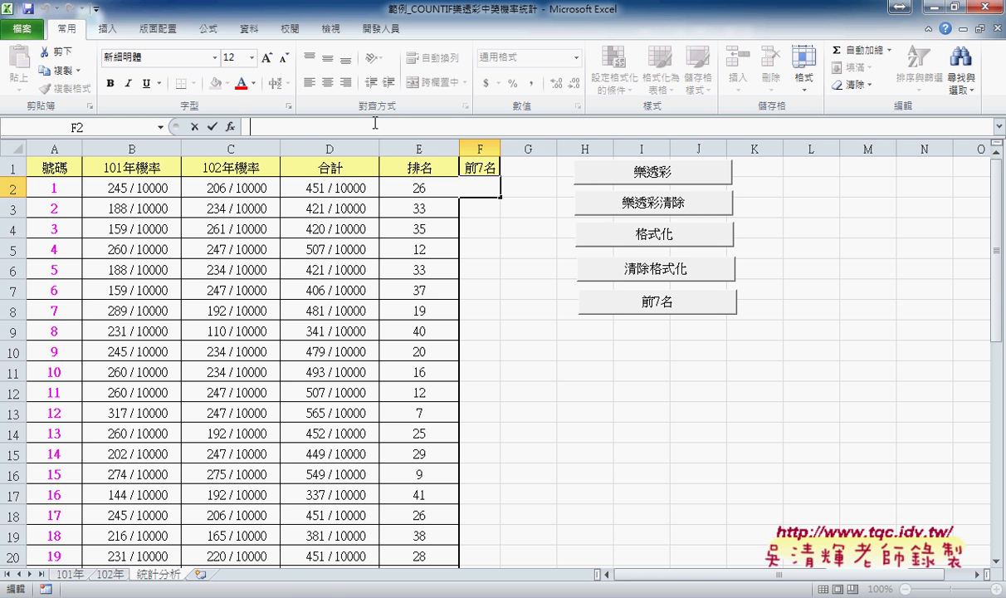
left_click(465, 206)
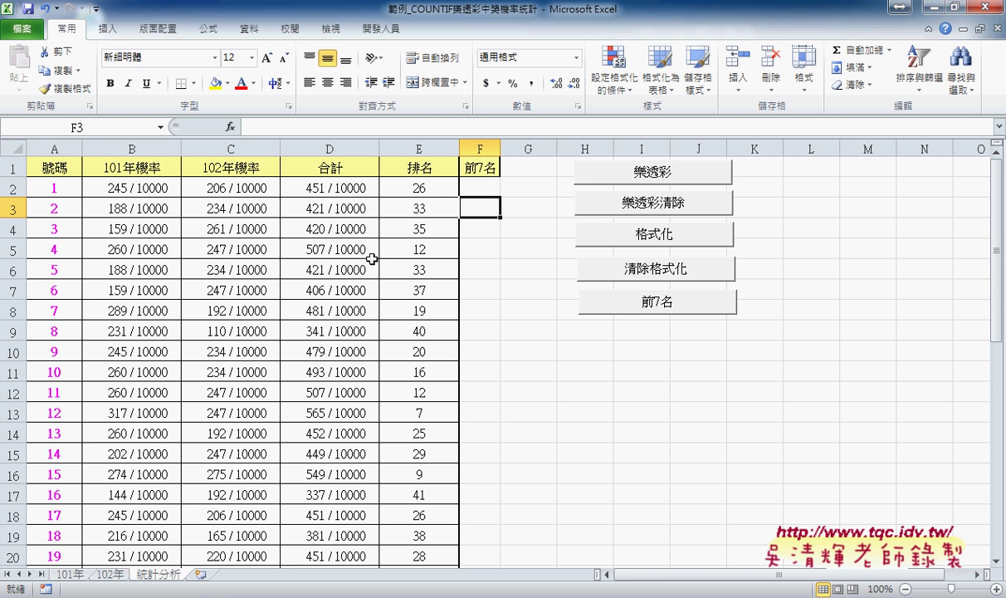
left_click(465, 188)
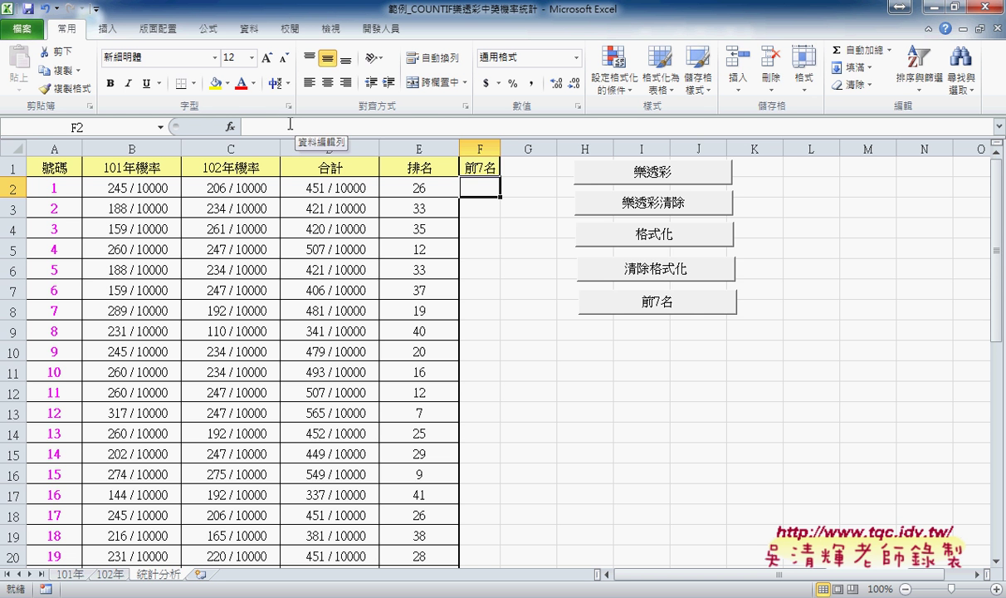
left_click(300, 125)
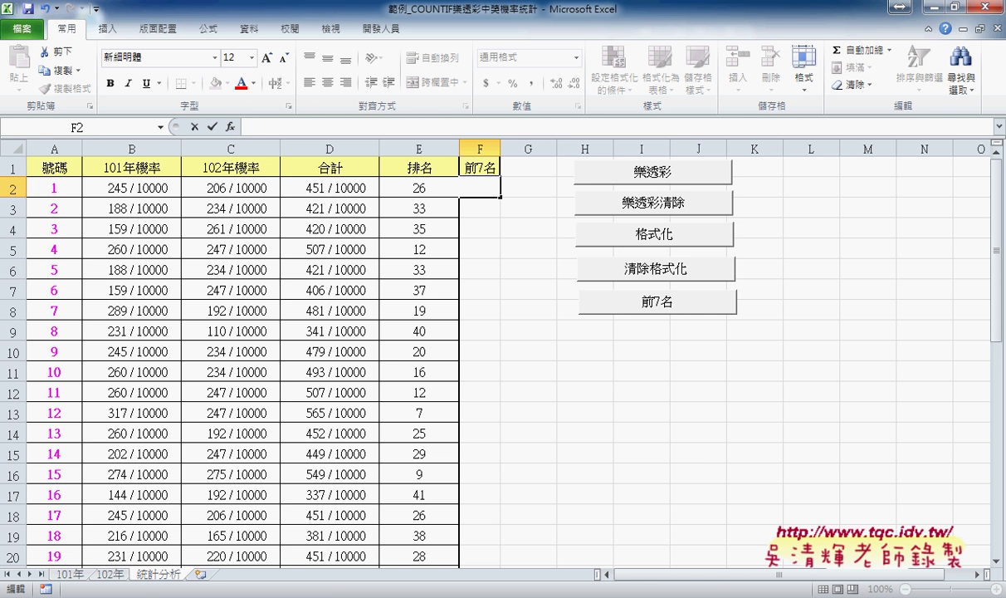
left_click(544, 498)
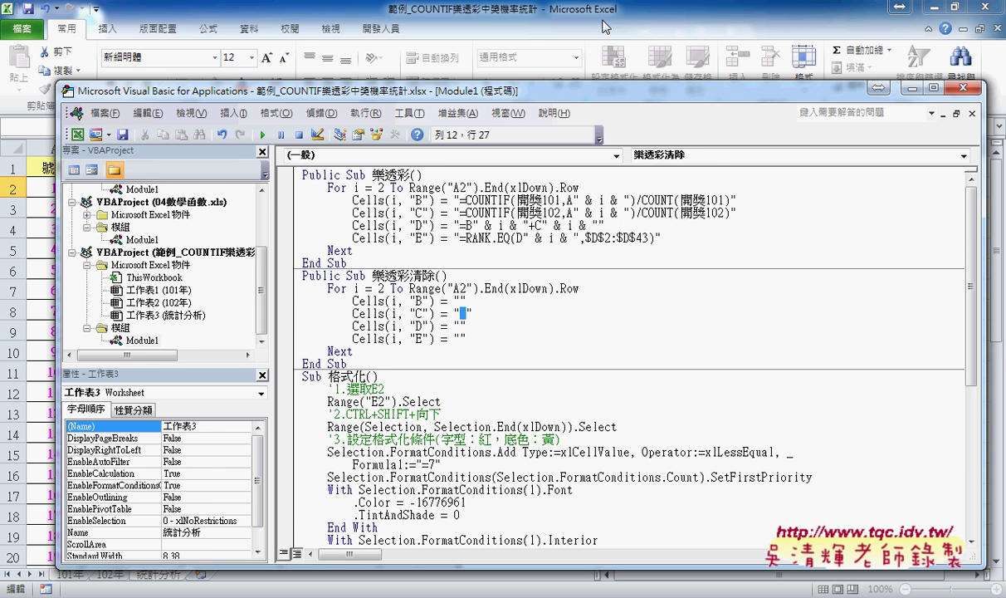
left_click(458, 56)
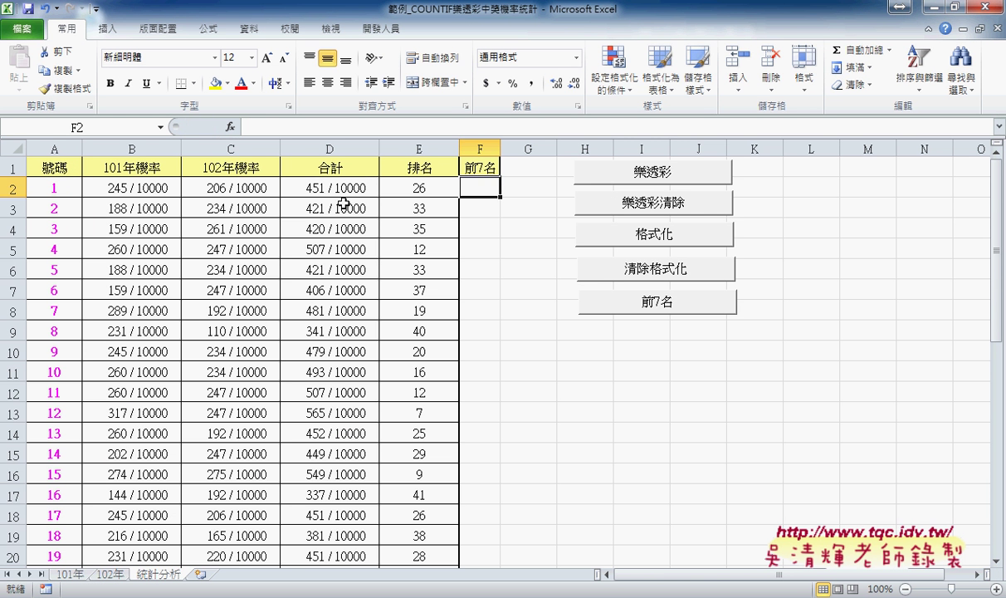
left_click(501, 247)
left_click(648, 237)
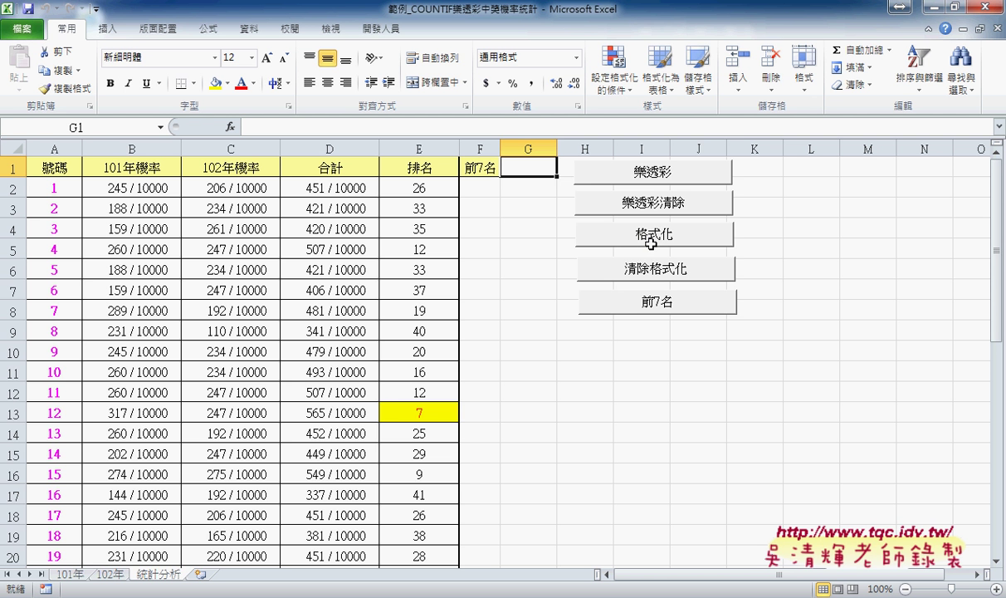
left_click(658, 272)
left_click(622, 234)
left_click(623, 270)
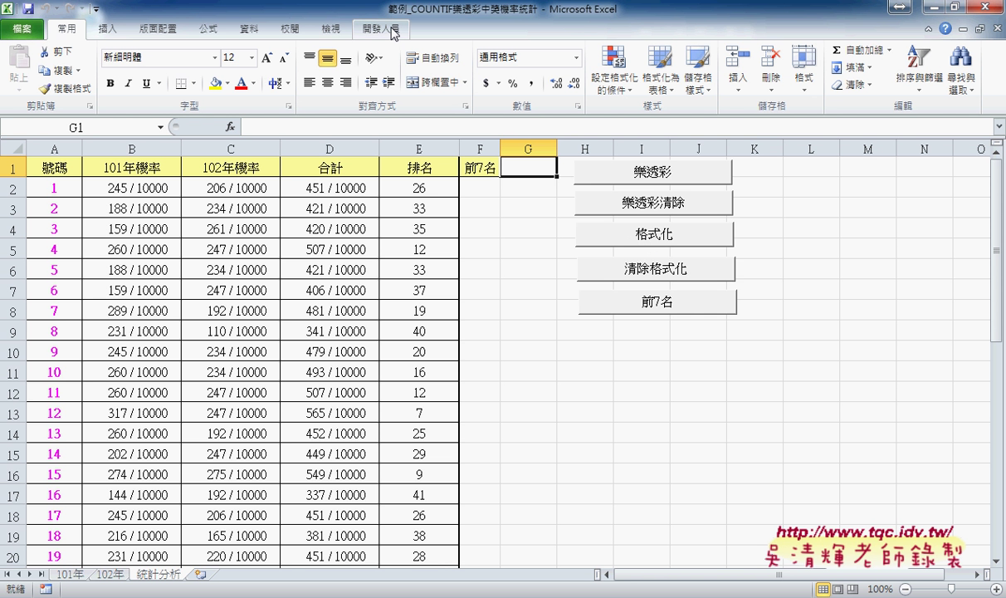
Open the 錄製巨集 (Record Macro) dialog from the 開發人員 (Developer) tab.
left_click(394, 34)
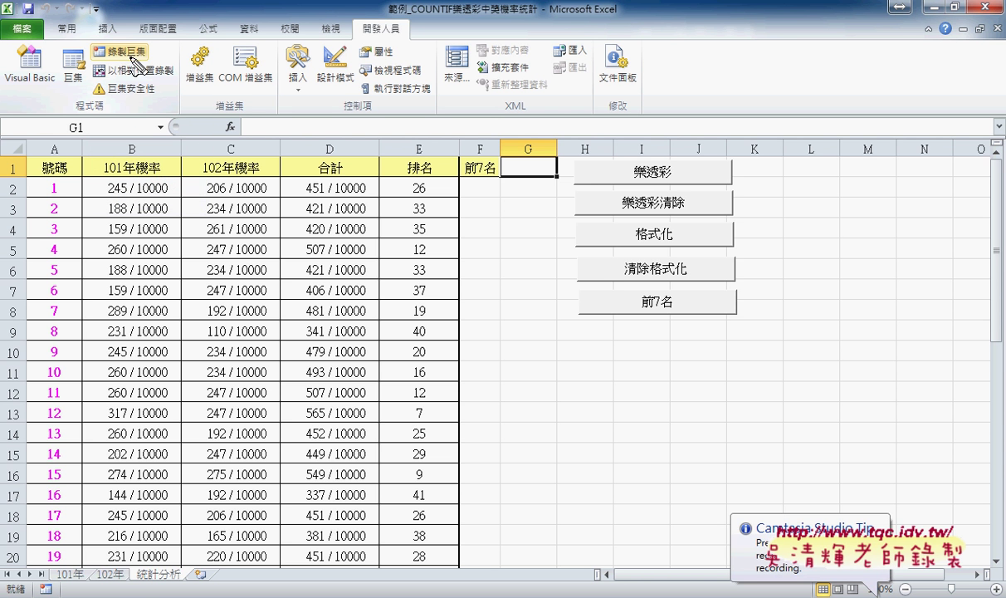
left_click_drag(391, 22, 403, 38)
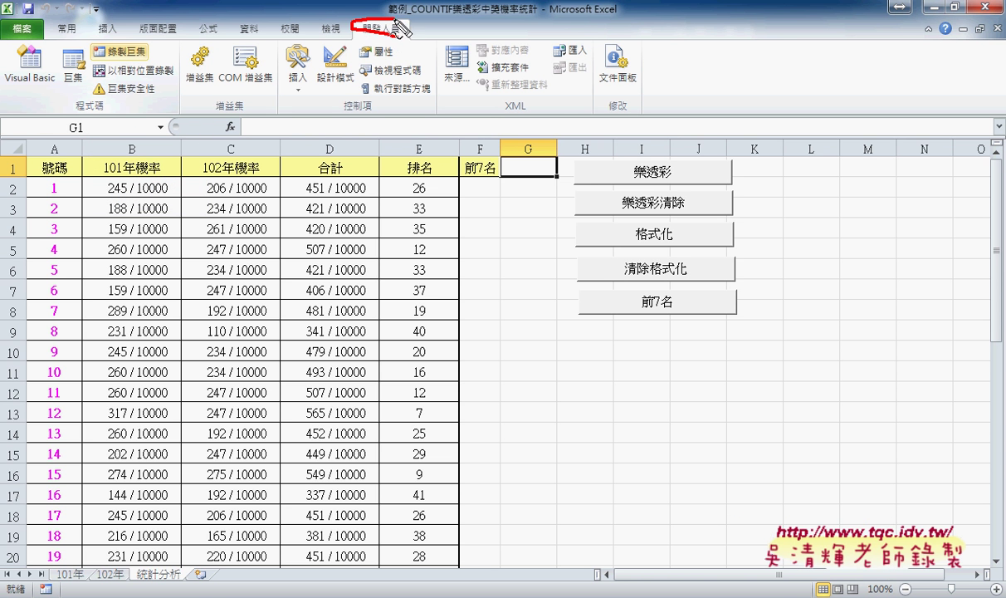
left_click_drag(146, 61, 146, 38)
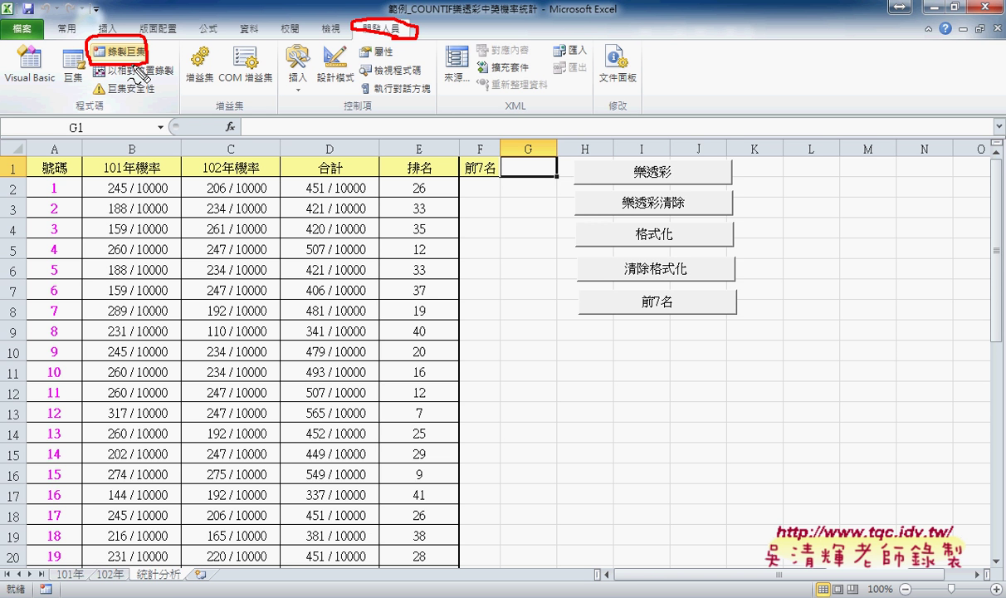
mouse_move(352, 24)
left_mouse_down()
mouse_move(143, 47)
mouse_move(185, 71)
left_mouse_up()
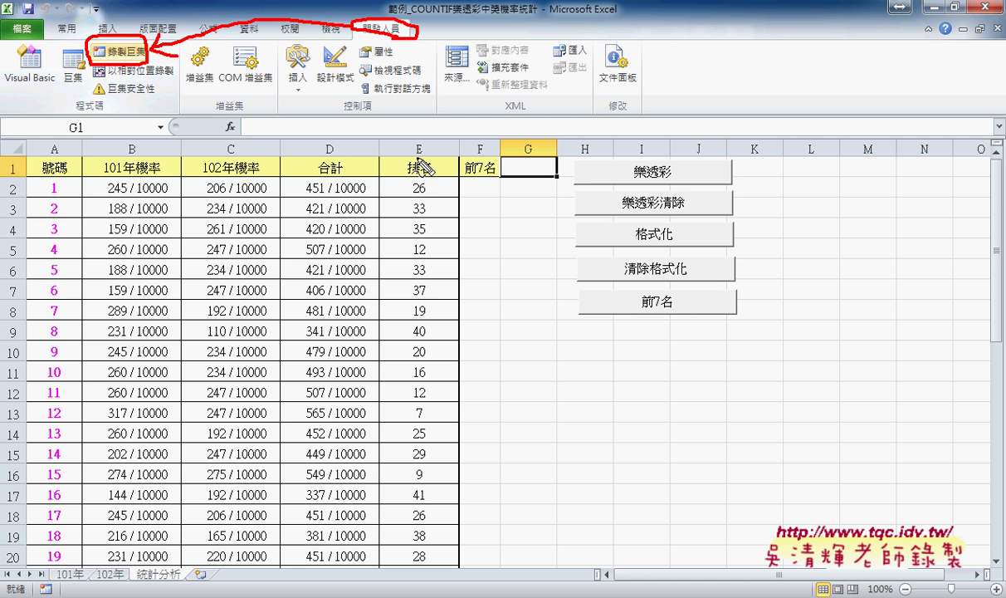
mouse_move(168, 81)
left_mouse_down()
mouse_move(569, 227)
mouse_move(554, 241)
left_mouse_up()
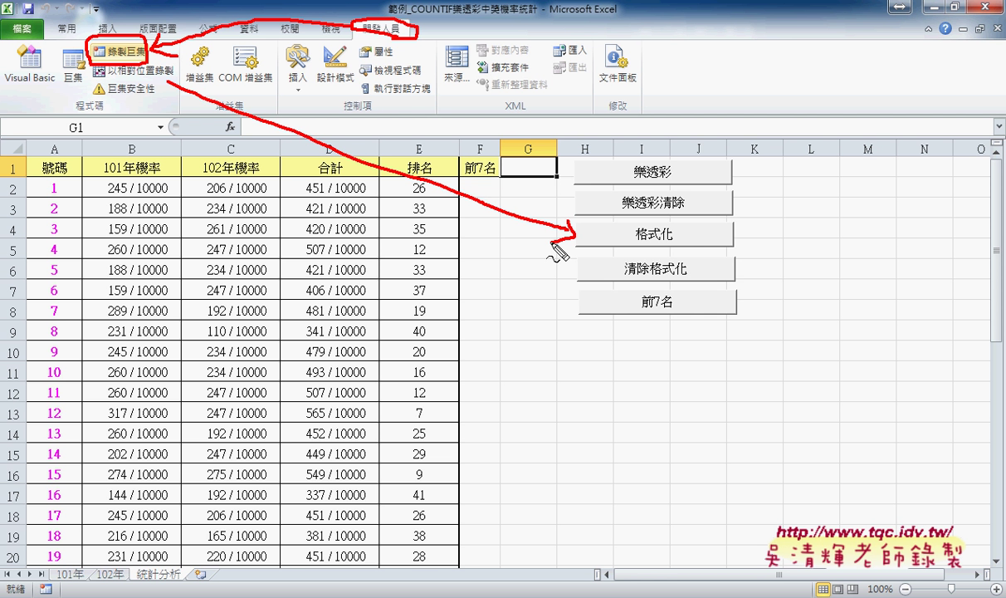
key("Escape")
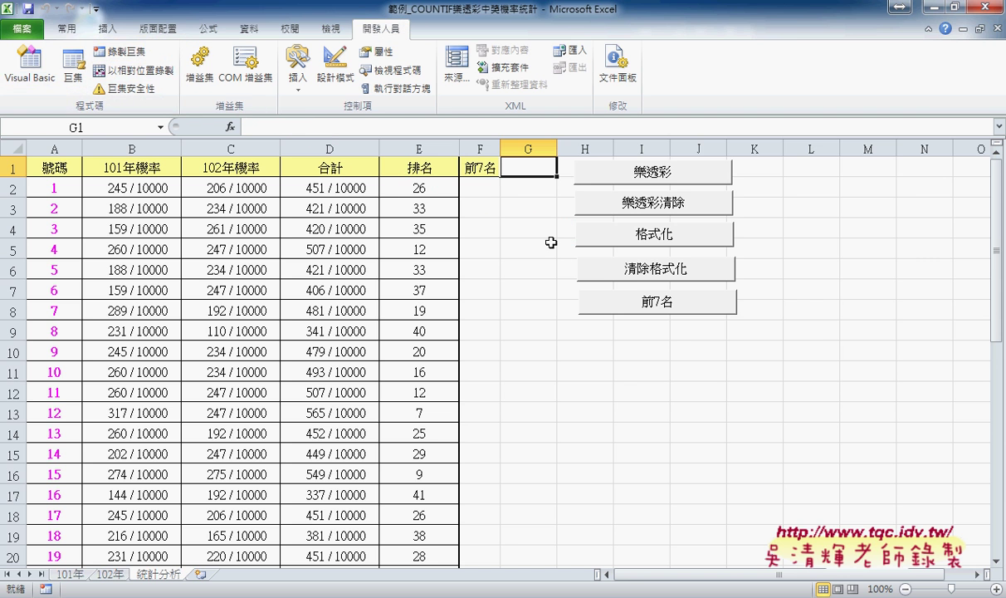
left_click(123, 51)
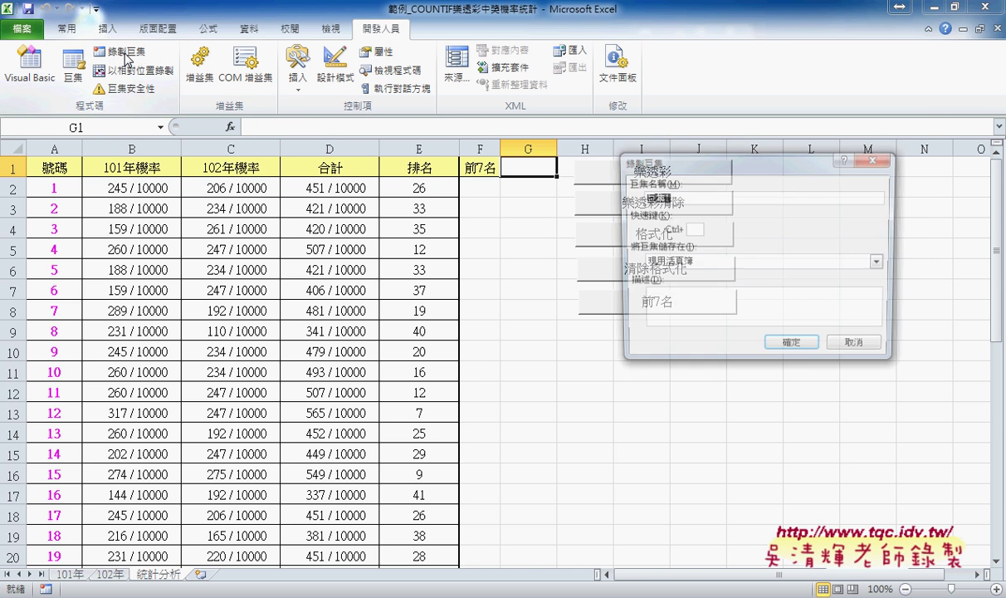